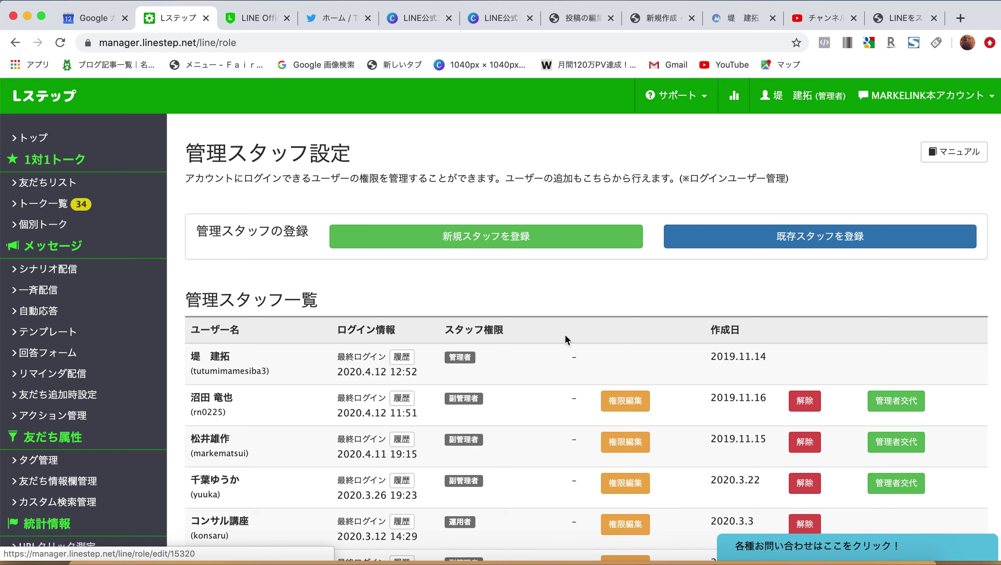
Step: Open the registration form for adding a new management staff member
scroll(69, 341, "down", 2)
scroll(69, 342, "down", 6)
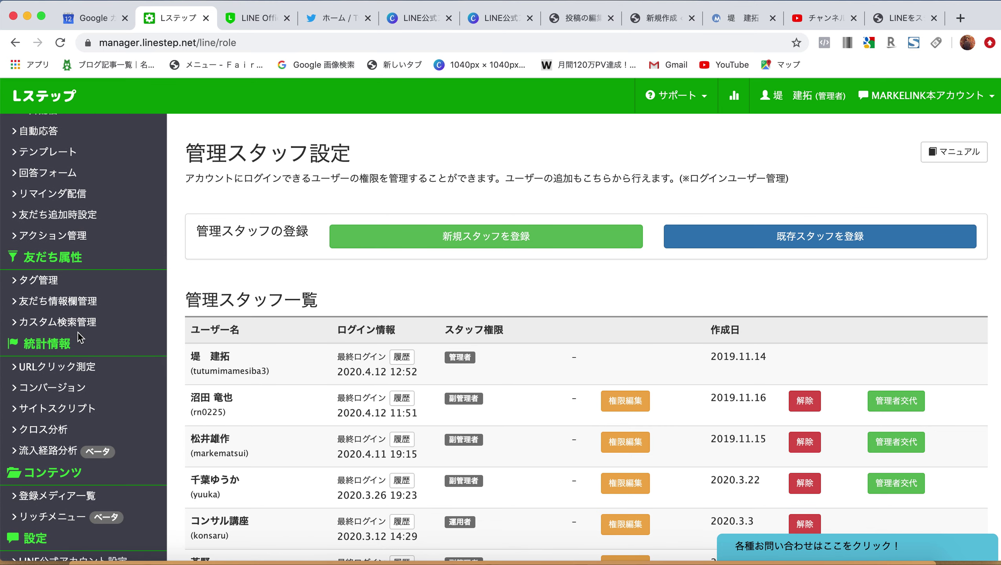
scroll(78, 332, "down", 6)
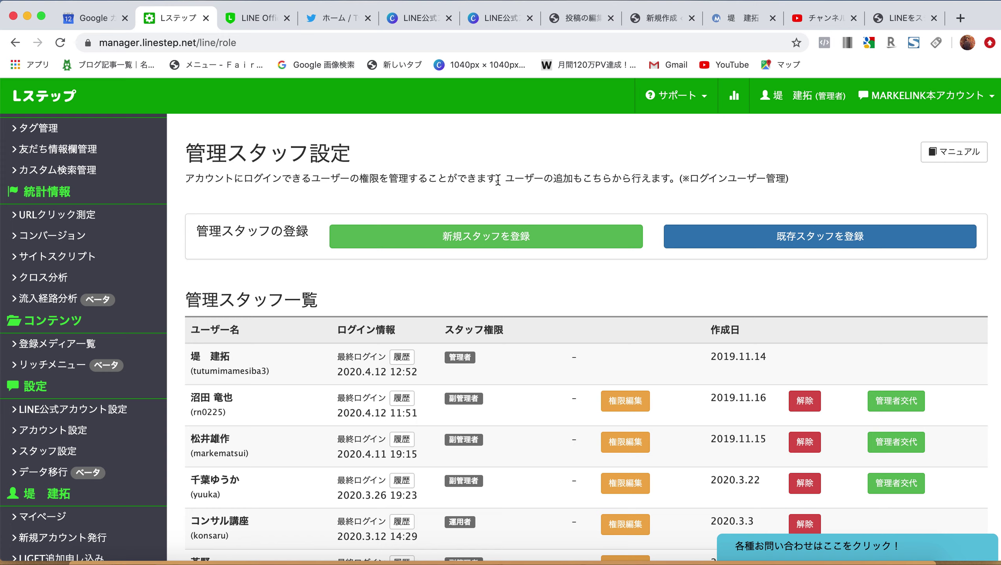
left_click(519, 245)
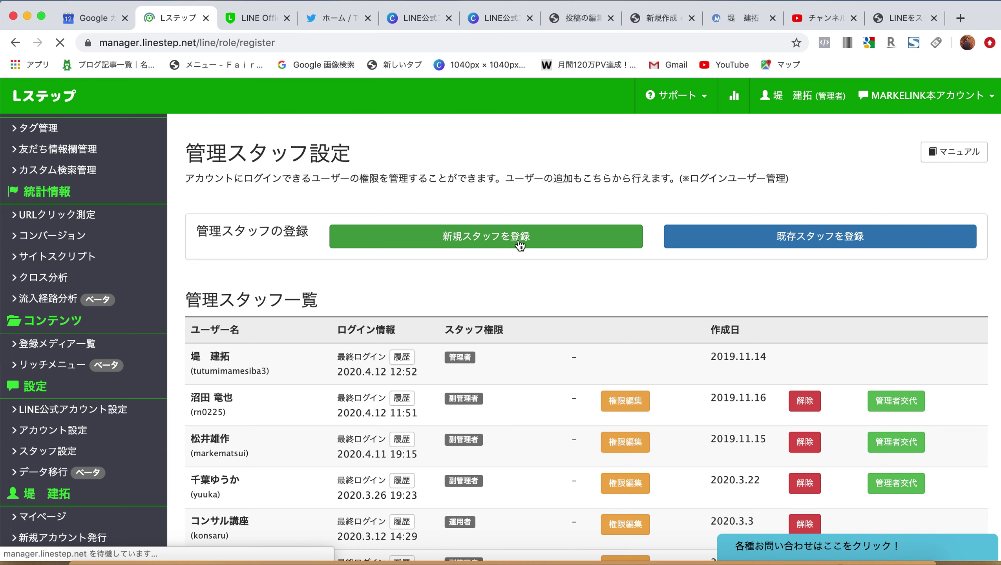
Step: Fill in the login ID for the new staff member in the スタッフ情報入力 section
scroll(519, 245, "down", 1)
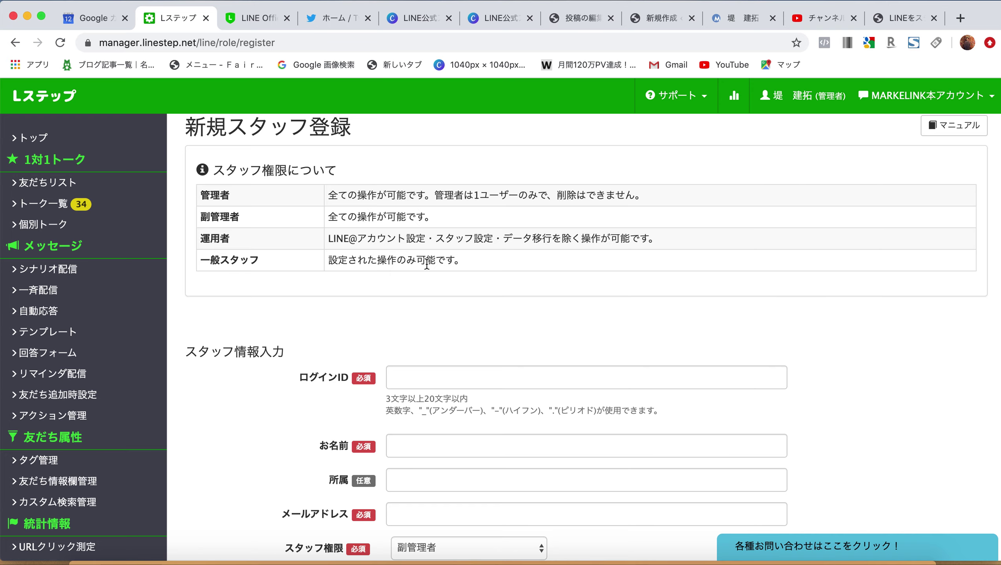
scroll(560, 294, "down", 1)
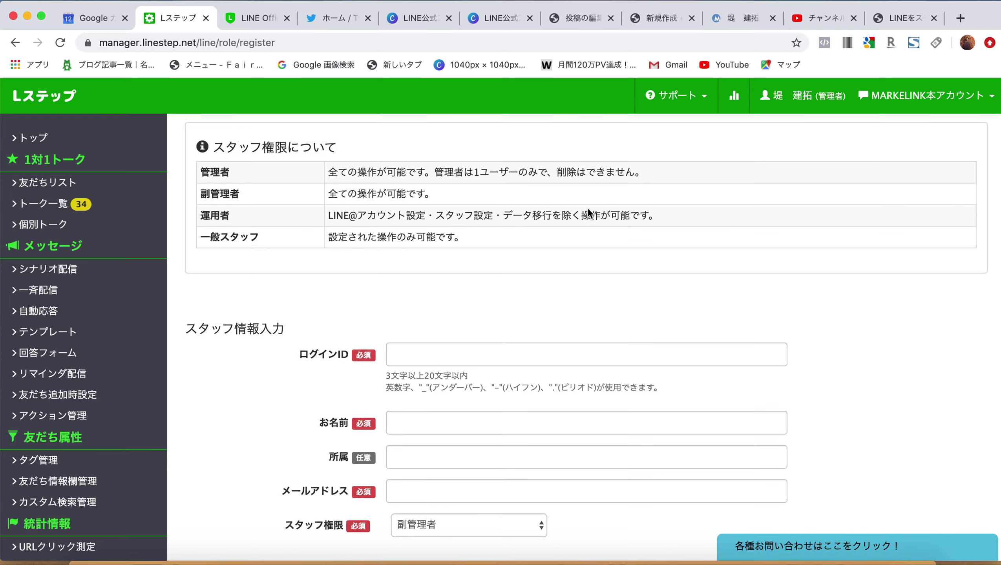
scroll(589, 244, "down", 4)
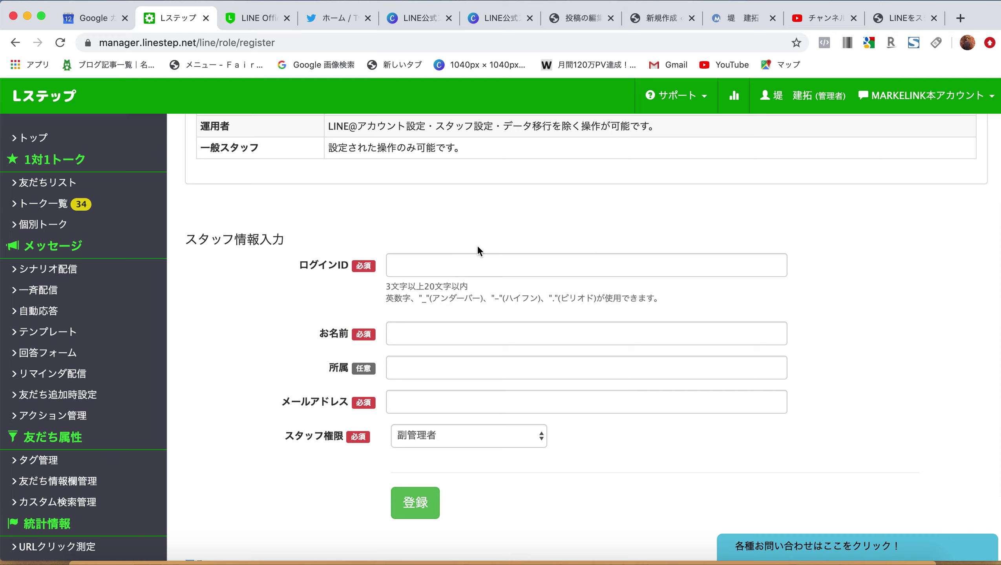
left_click(431, 273)
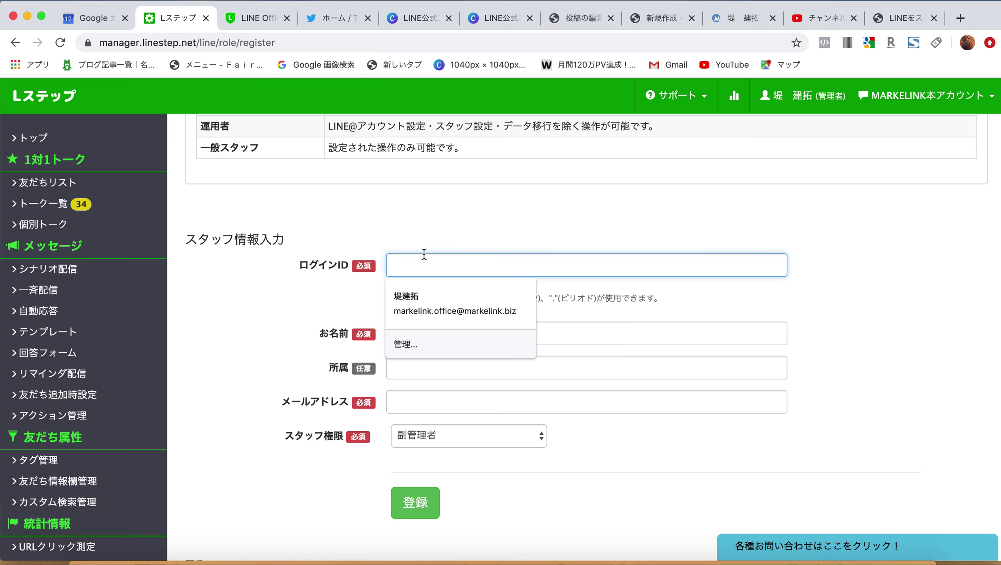
type("tsutsumi")
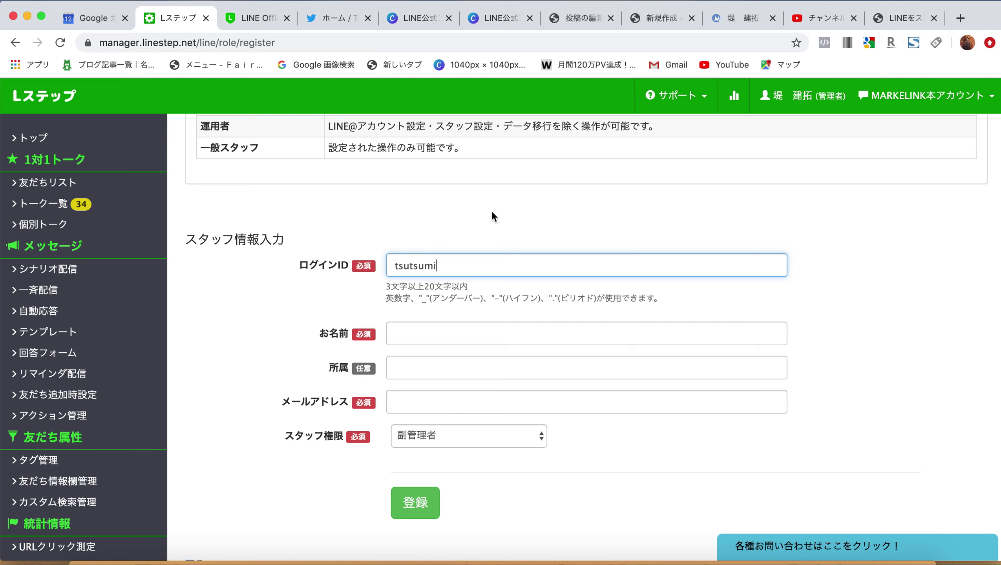
left_click(494, 211)
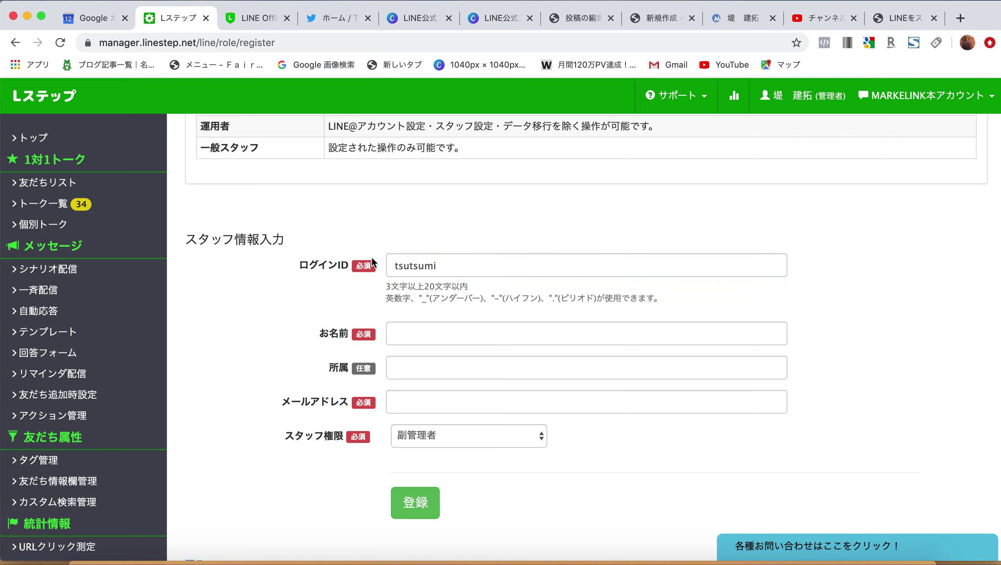
Step: Enter the staff member's name in Japanese characters with the honorific さん in the お名前 field
left_click(422, 334)
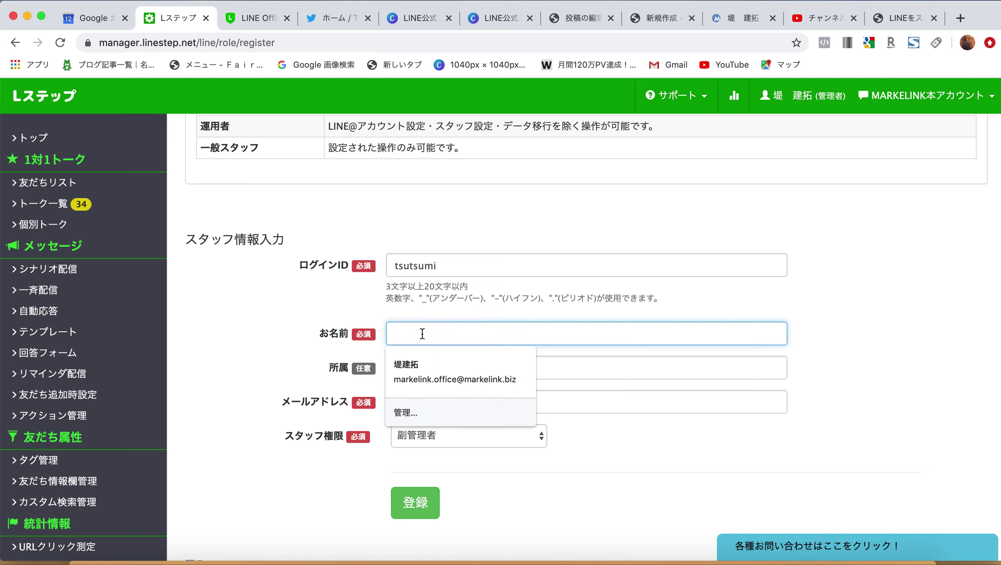
type("tsutsu")
key("Escape")
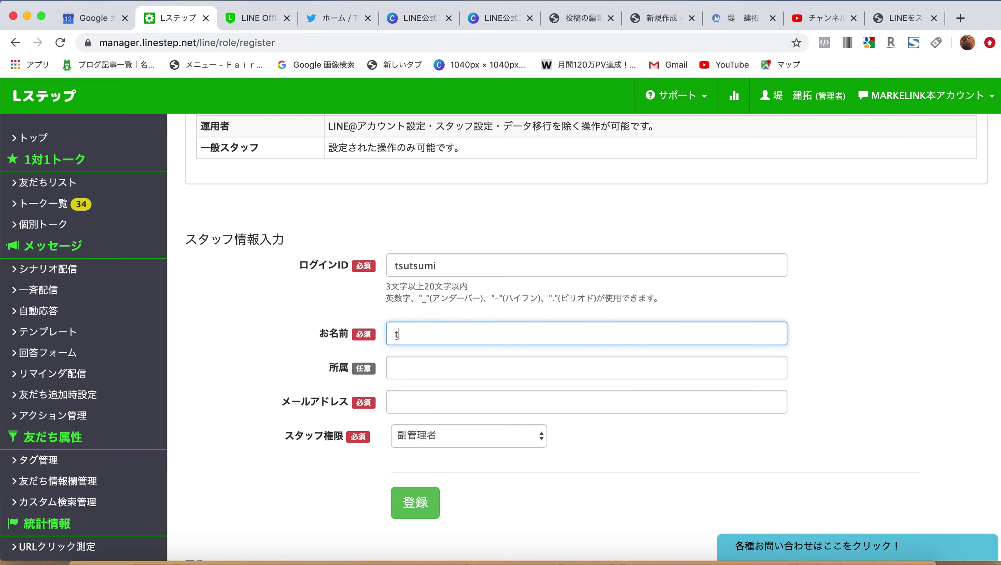
type("tsutsu")
key("BackSpace")
type("tsumi")
key("space")
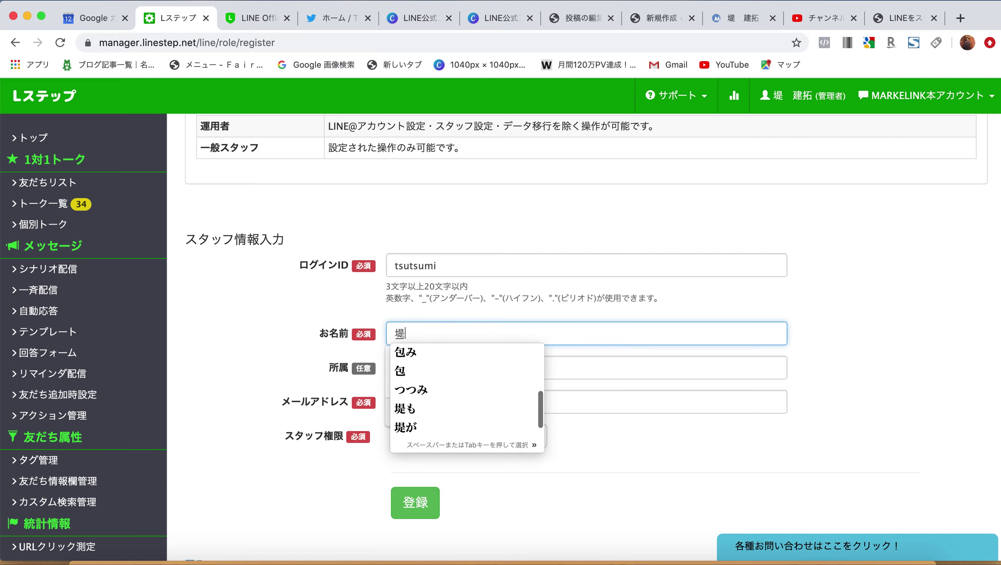
key("Return")
type("sann")
key("Return")
left_click(256, 311)
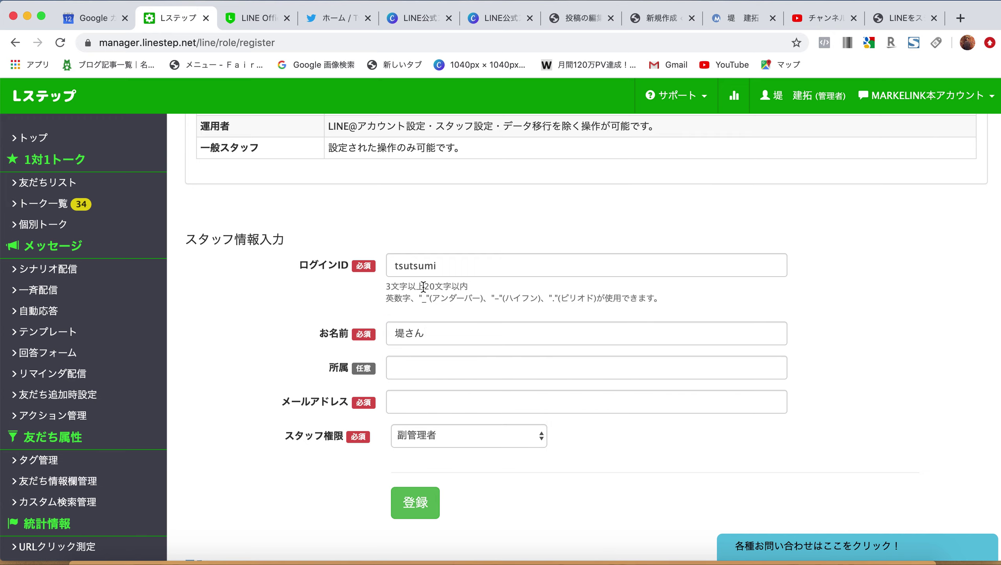
Step: Fill in the staff member's e-mail address using the saved autofill suggestion
scroll(315, 341, "down", 3)
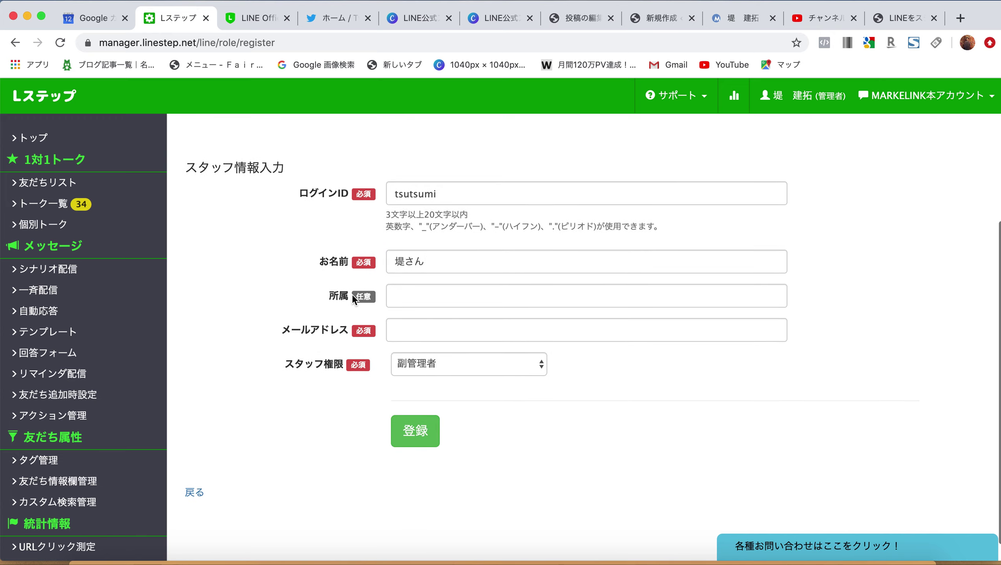
scroll(356, 293, "down", 1)
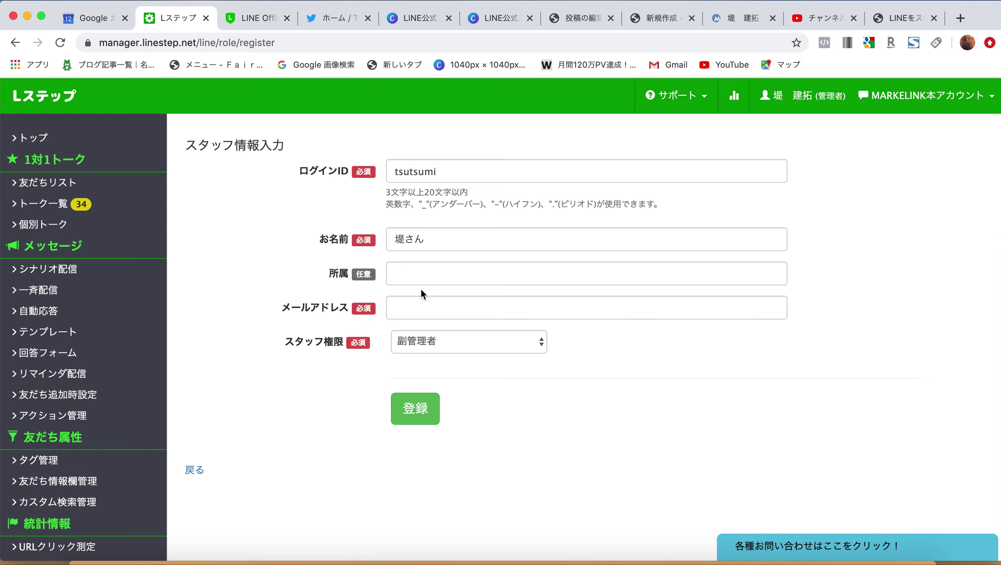
left_click(399, 313)
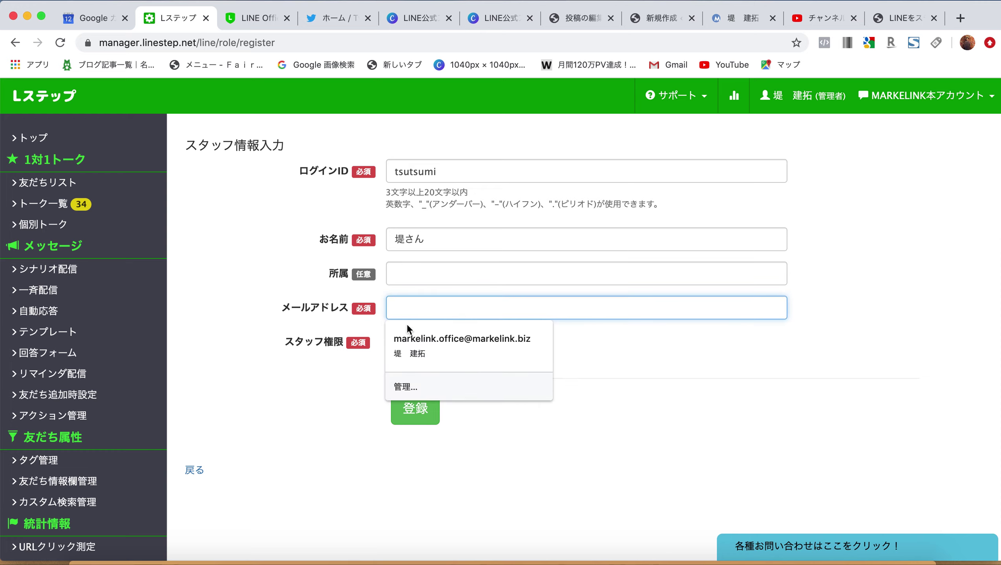
left_click(414, 335)
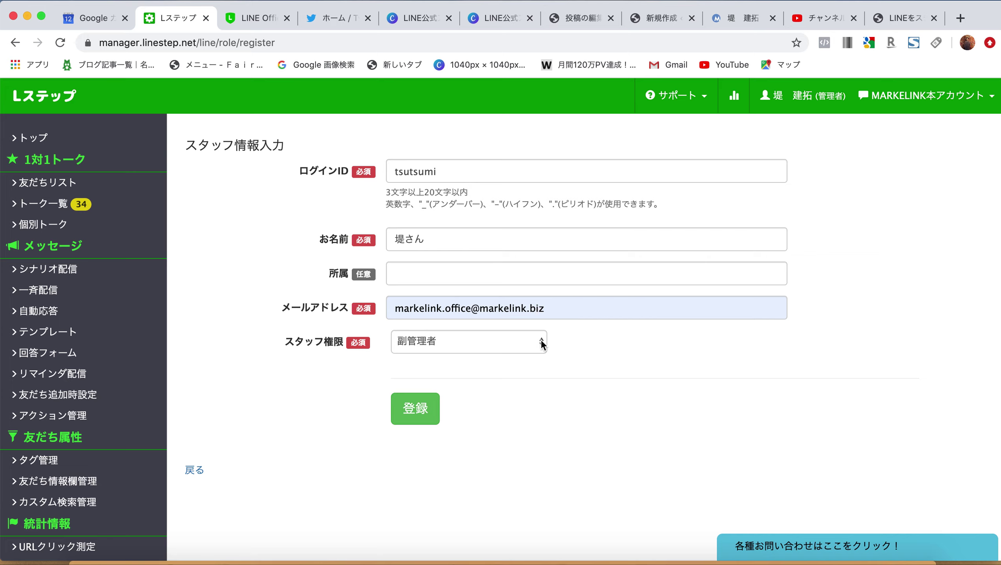
Step: Set the staff permission level (スタッフ権限) to 一般
left_click(514, 343)
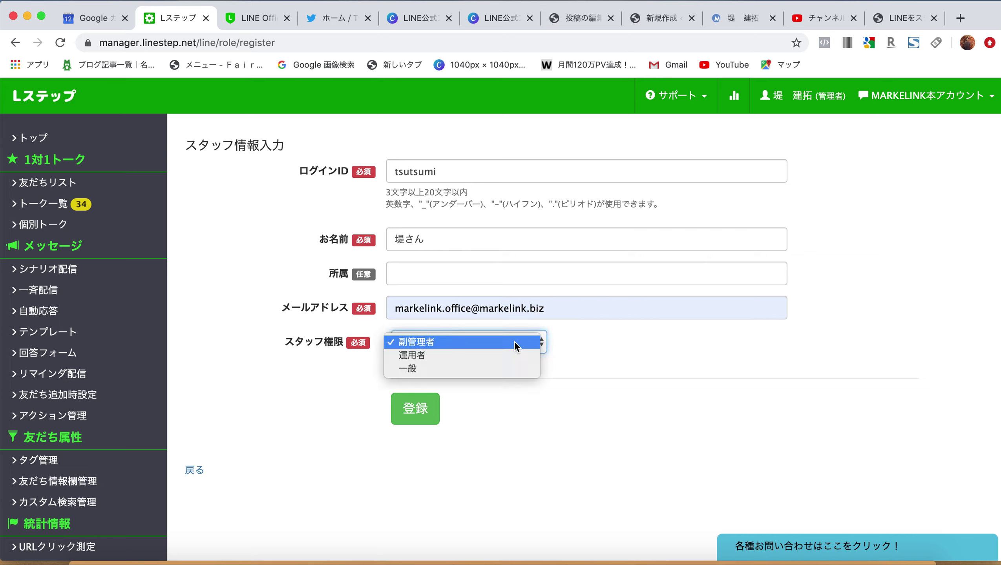
left_click(470, 343)
scroll(335, 273, "up", 3)
left_click(479, 403)
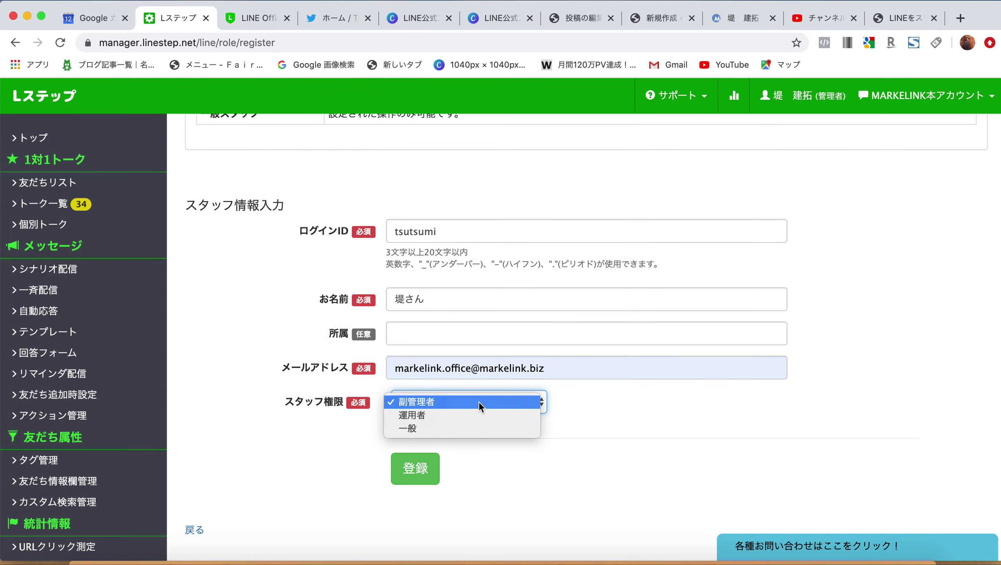
left_click(457, 428)
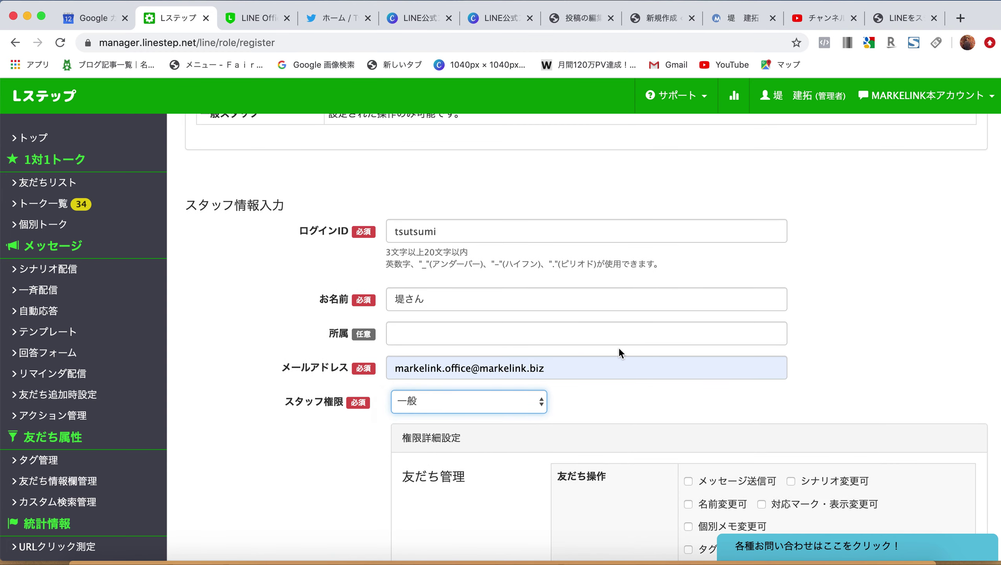
Step: Try setting the 一斉配信 permission to 操作可能, and return it to 操作不能
scroll(616, 350, "down", 10)
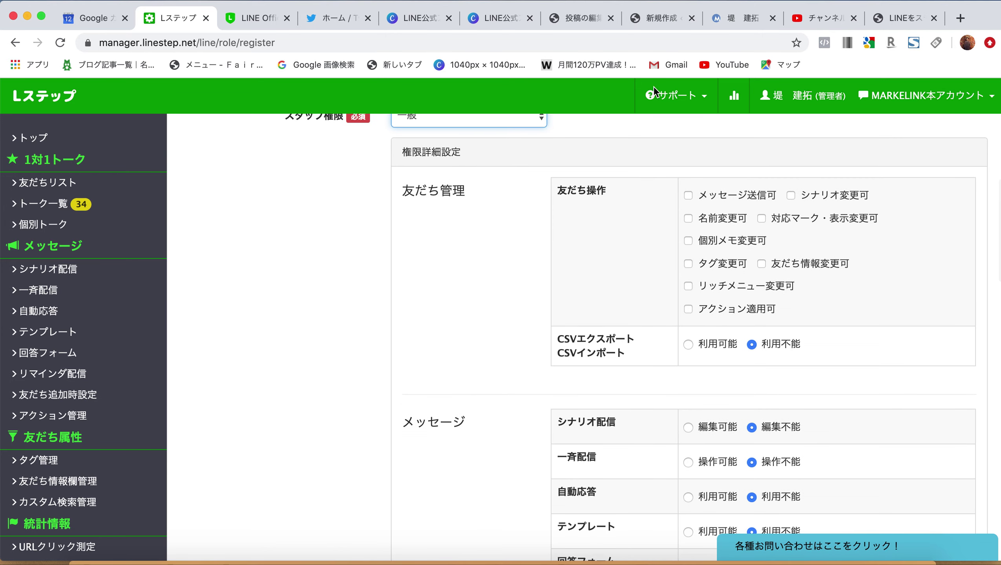
scroll(485, 223, "up", 2)
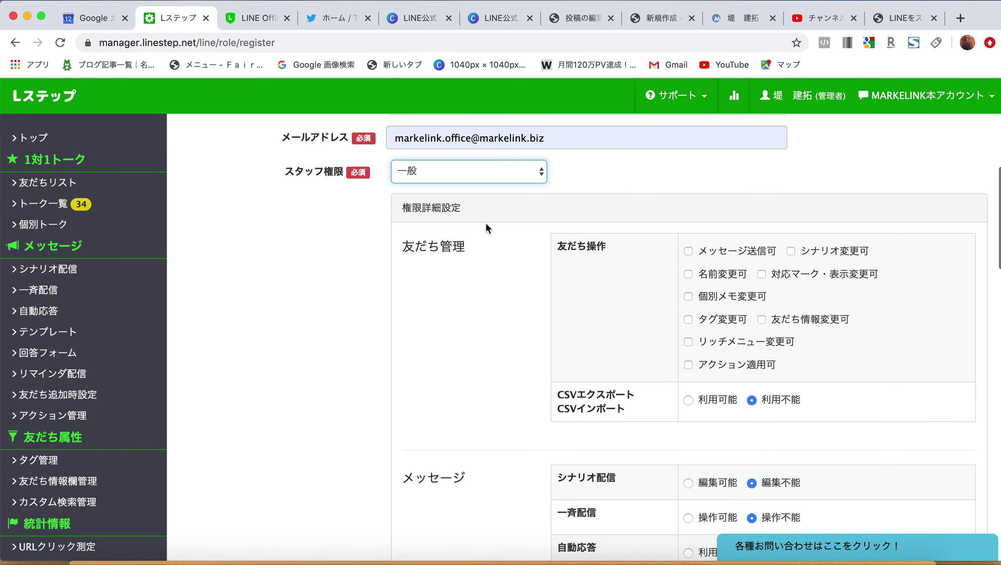
scroll(486, 223, "down", 8)
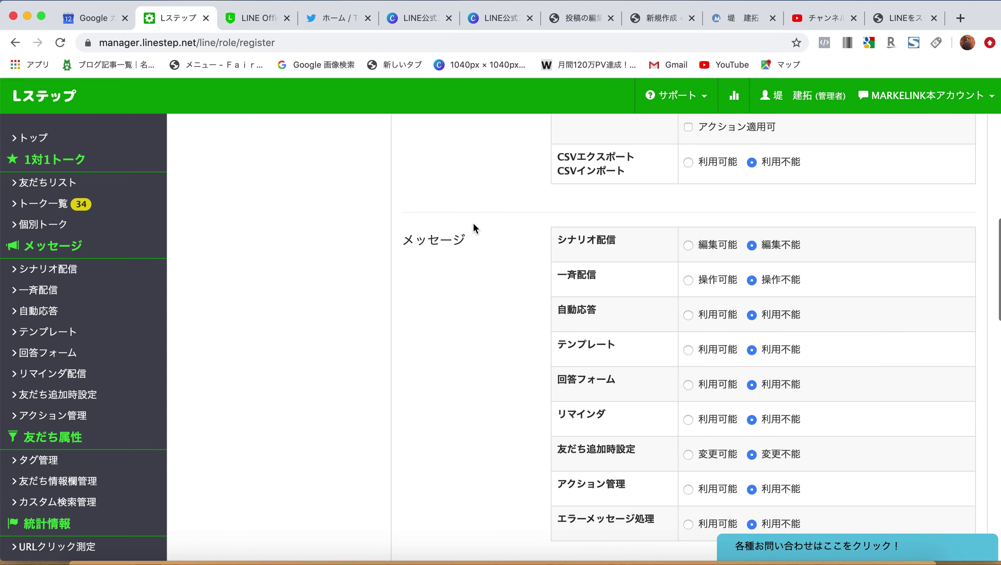
scroll(473, 223, "down", 1)
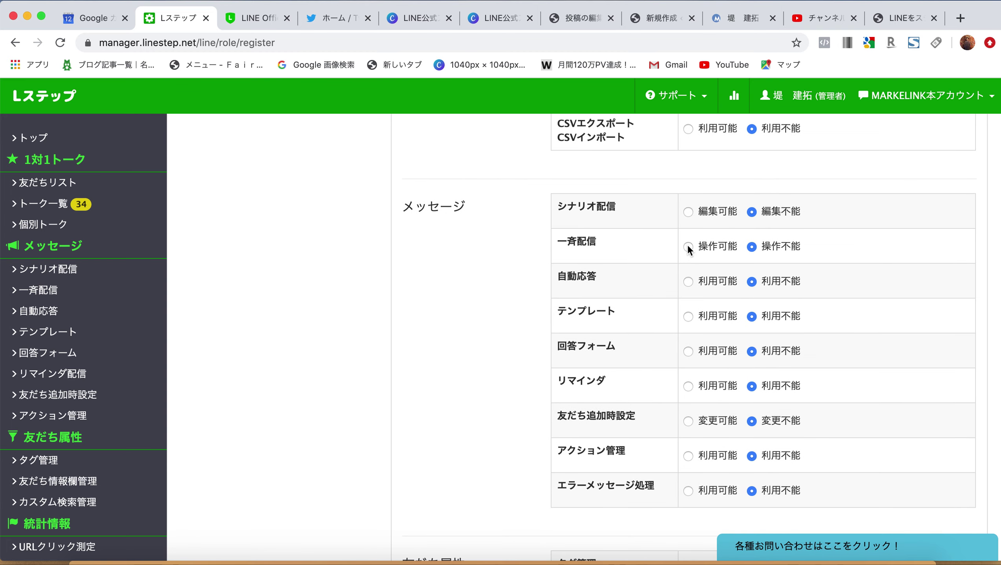
left_click(688, 246)
left_click(753, 248)
Step: Examine the detailed permission settings available for general staff, from friend management through messages, statistics and the LINE@ account
scroll(557, 382, "down", 20)
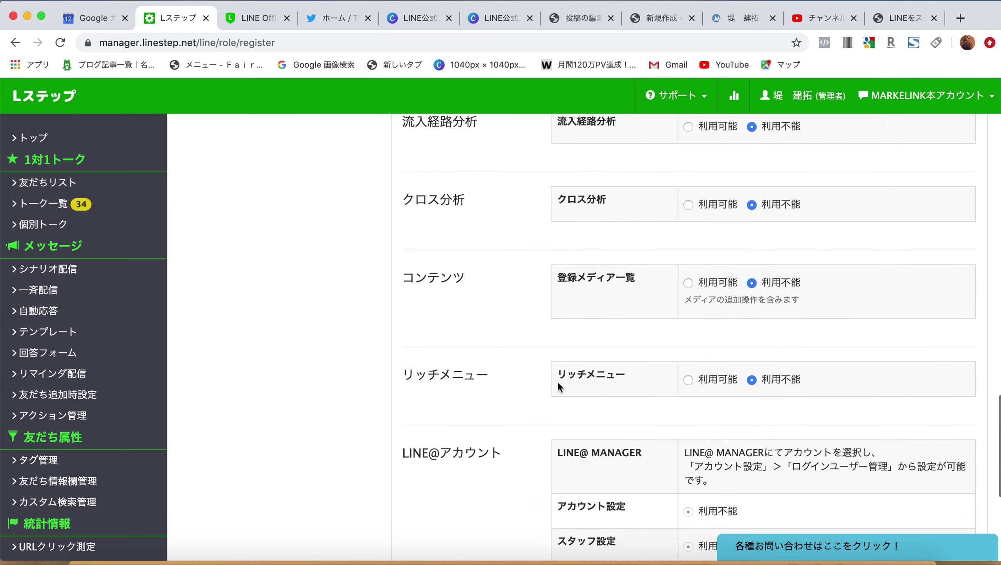
scroll(559, 387, "up", 20)
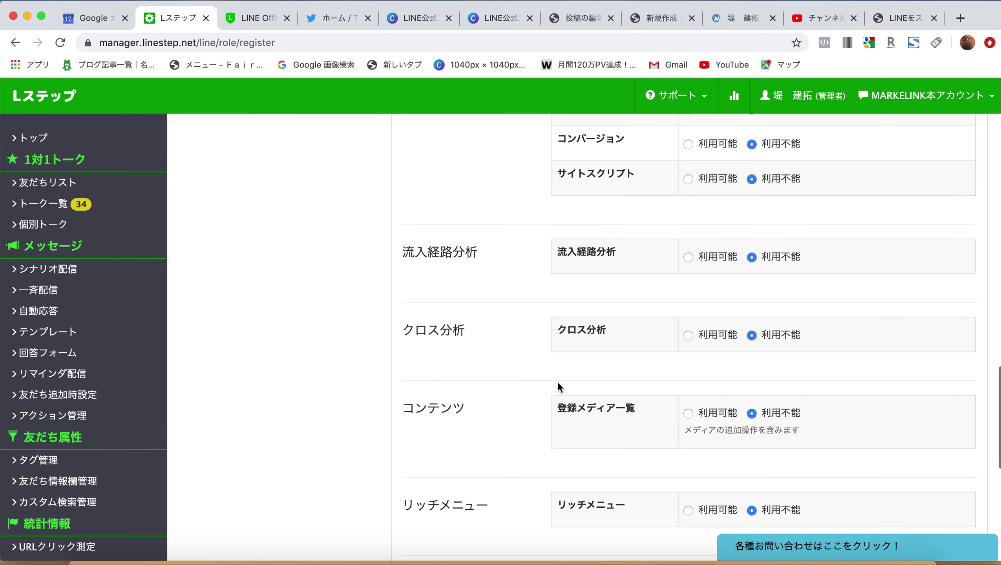
scroll(557, 382, "up", 8)
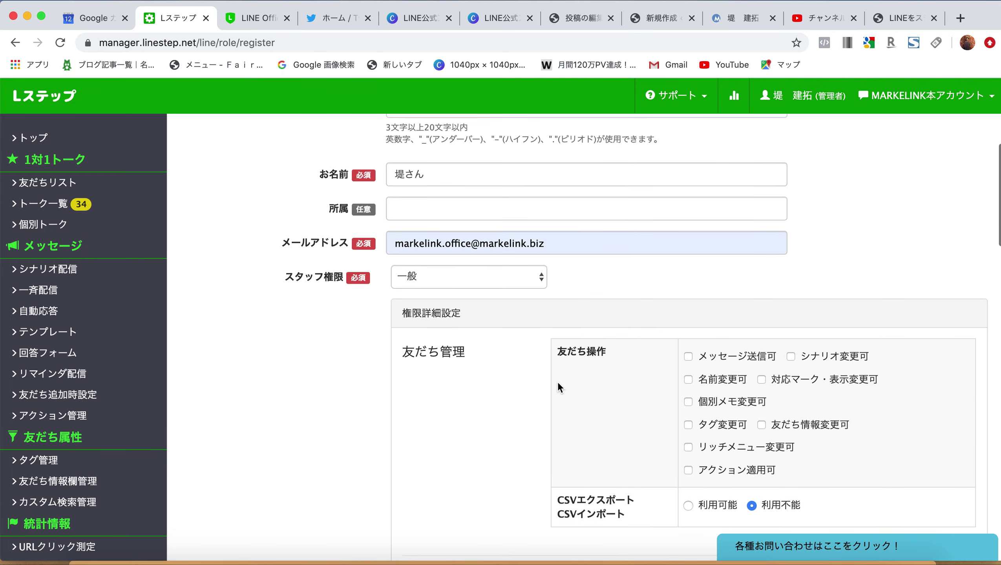
scroll(557, 382, "down", 6)
scroll(558, 374, "down", 15)
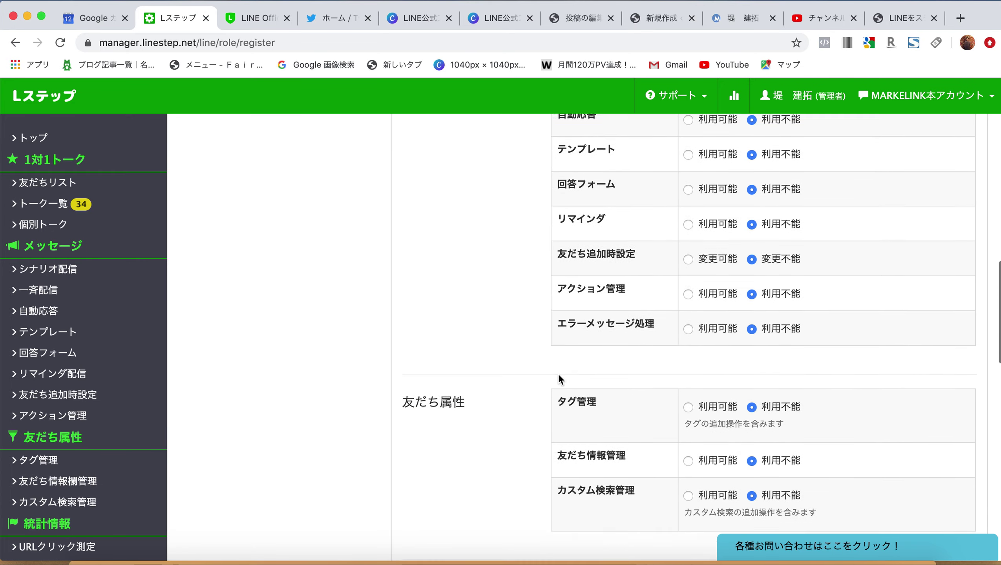
scroll(558, 378, "down", 7)
scroll(558, 372, "up", 20)
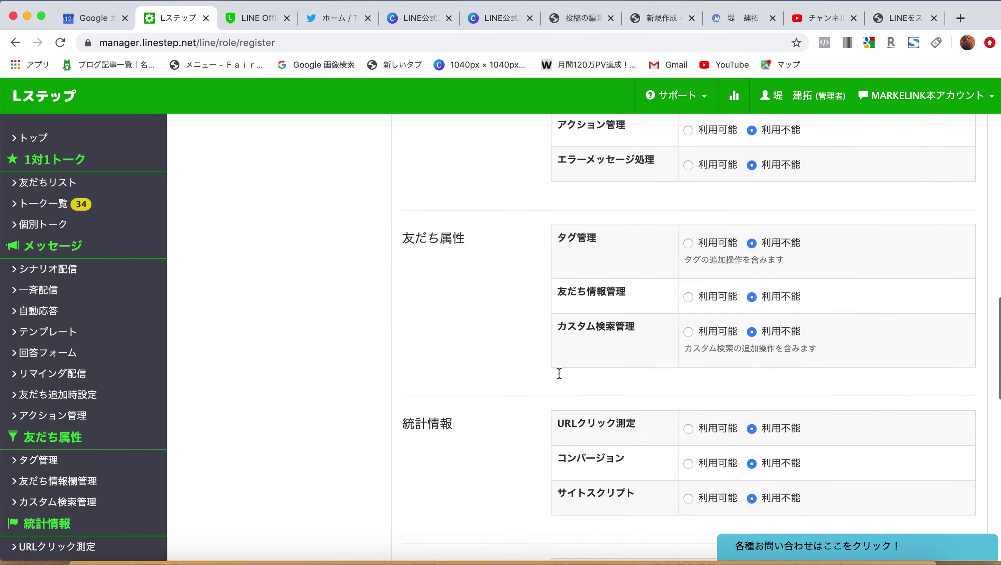
scroll(559, 374, "down", 1)
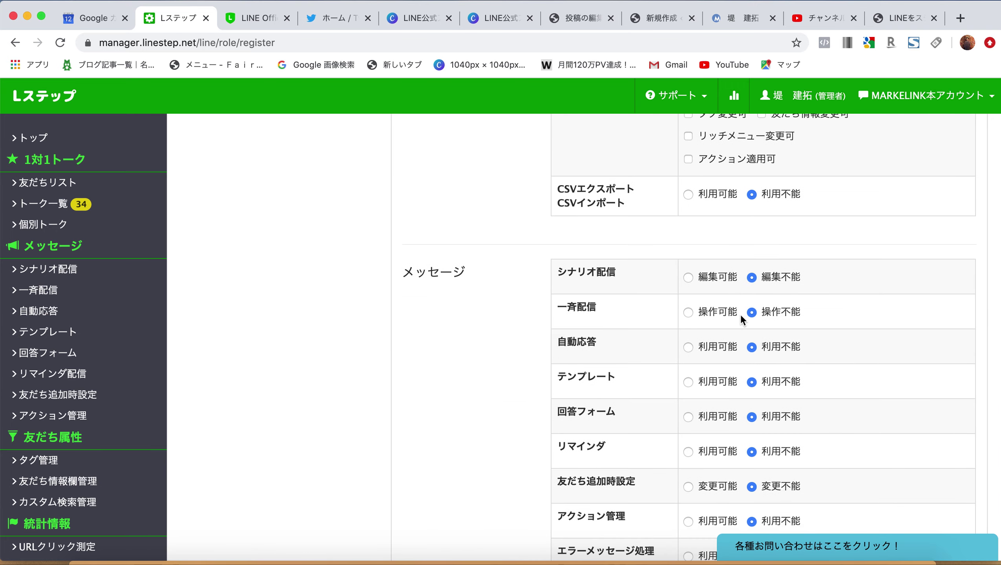
Step: Set テンプレート to 利用可能 and 一斉配信 to 操作可能, and submit the staff registration
left_click(691, 379)
left_click(690, 312)
scroll(455, 404, "down", 15)
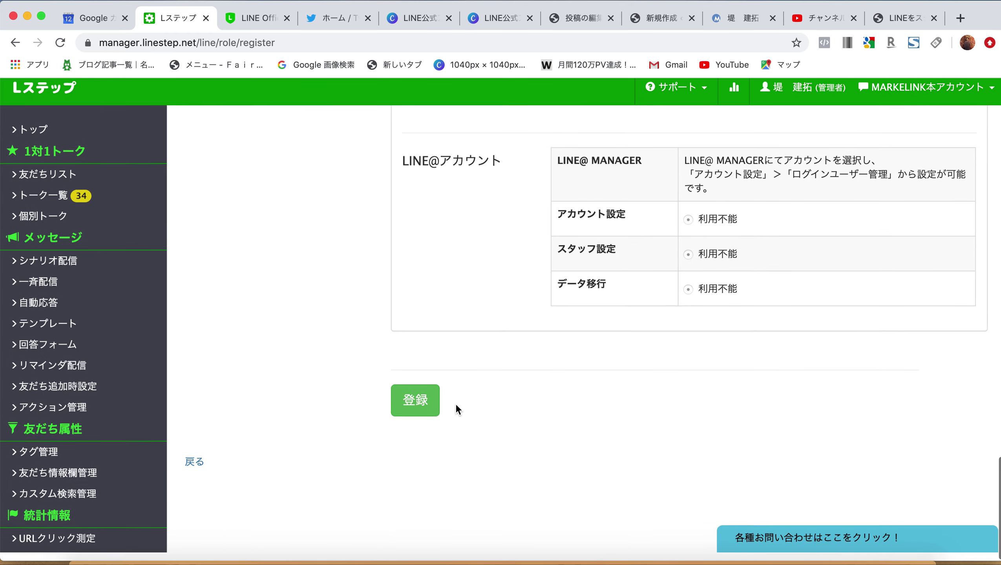
left_click(420, 414)
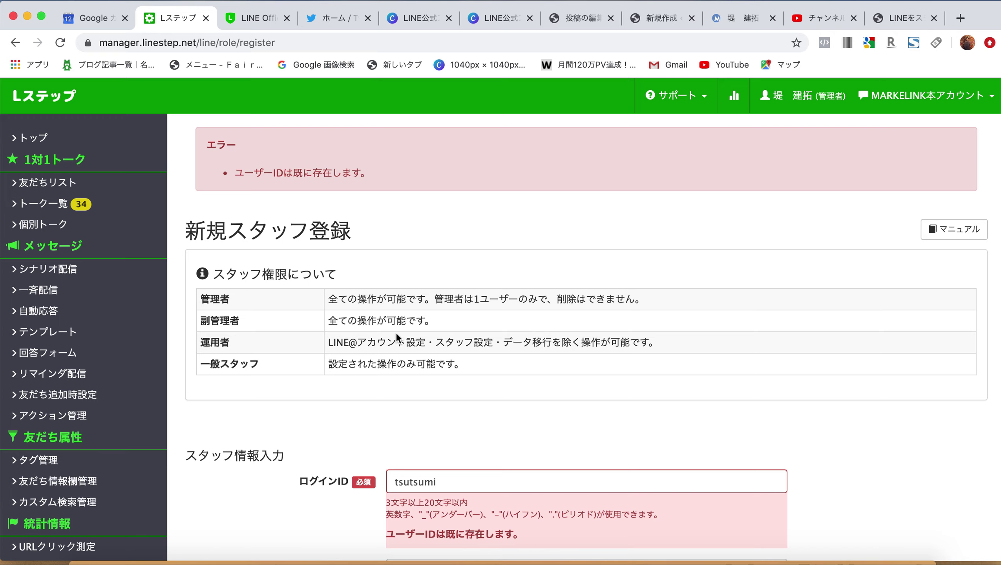
Step: Clear the rejected login ID and replace it with a differently spelled one
left_click(452, 482)
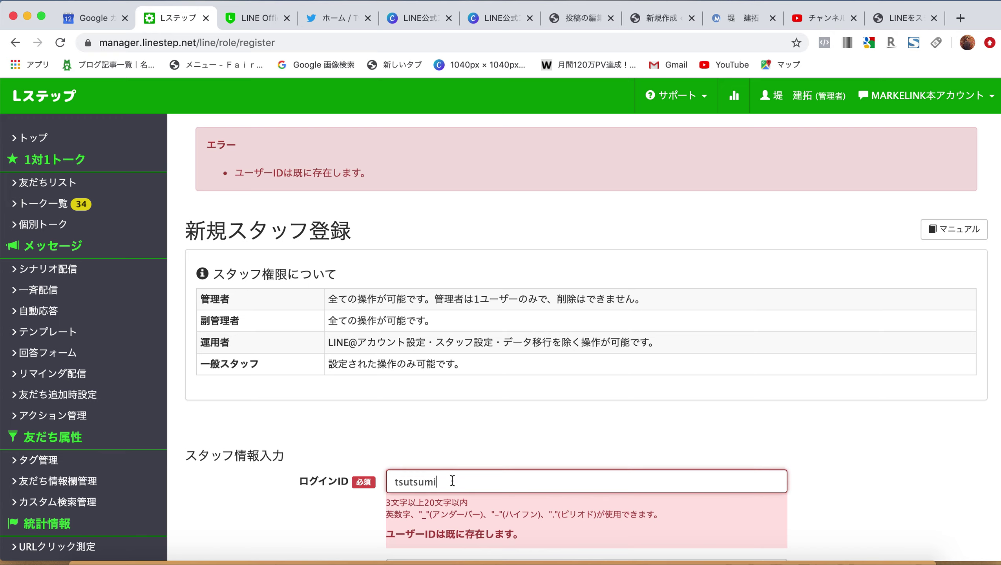
scroll(493, 391, "down", 5)
key("BackSpace")
key("BackSpace")
key("BackSpace")
key("BackSpace")
key("BackSpace")
key("BackSpace")
key("BackSpace")
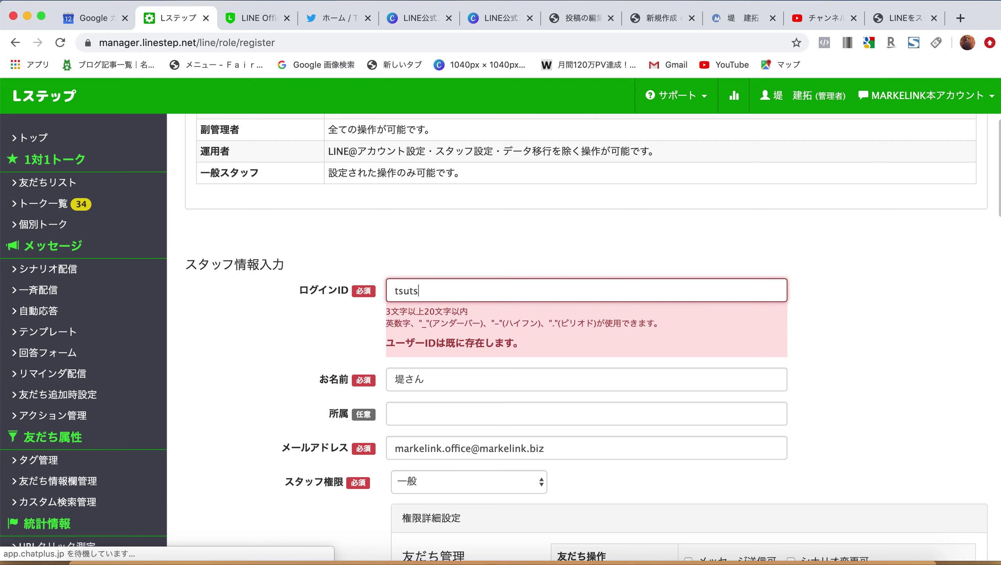
type("utumi")
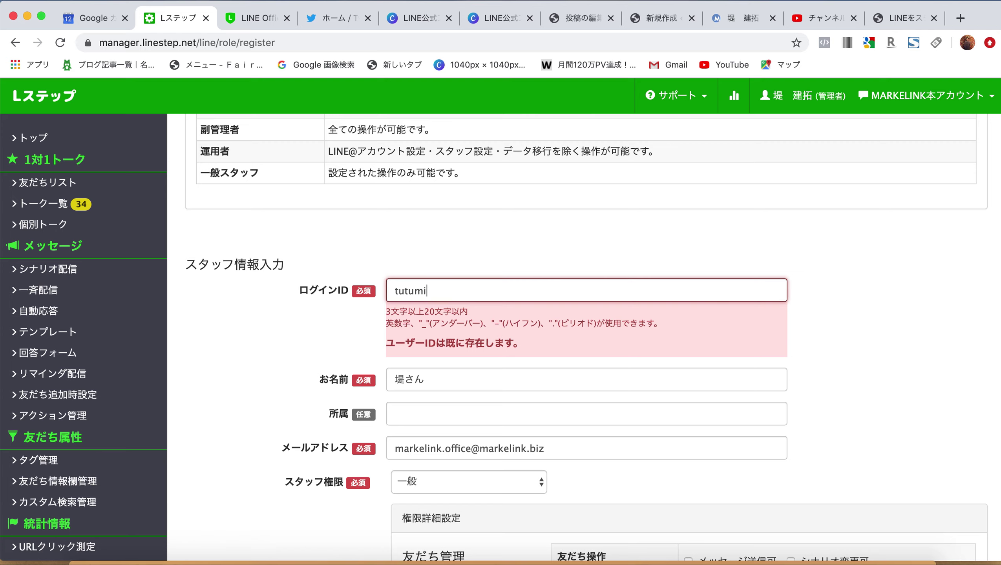
Step: Submit the new staff registration form again with the corrected login ID
scroll(893, 377, "down", 20)
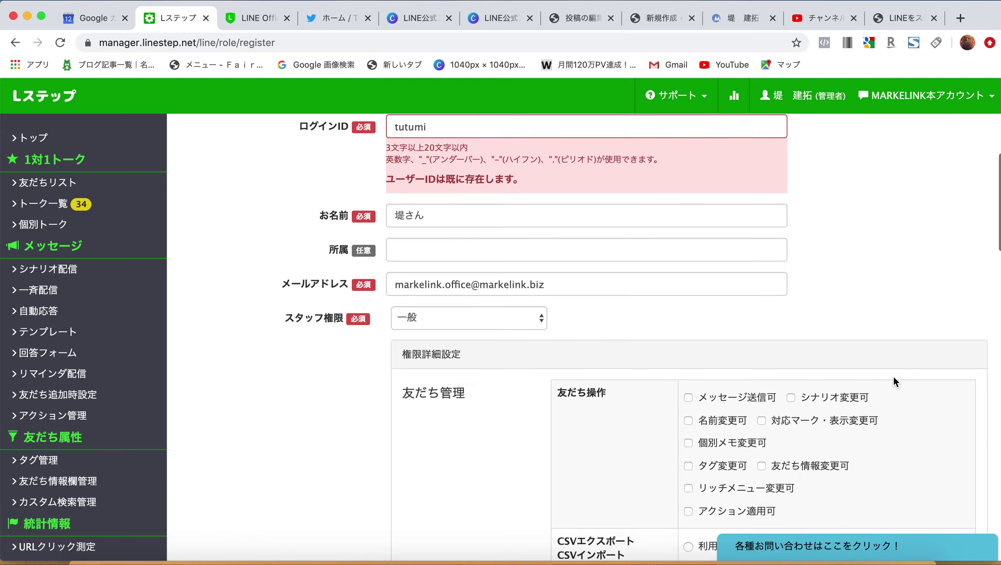
scroll(893, 376, "down", 8)
left_click(422, 411)
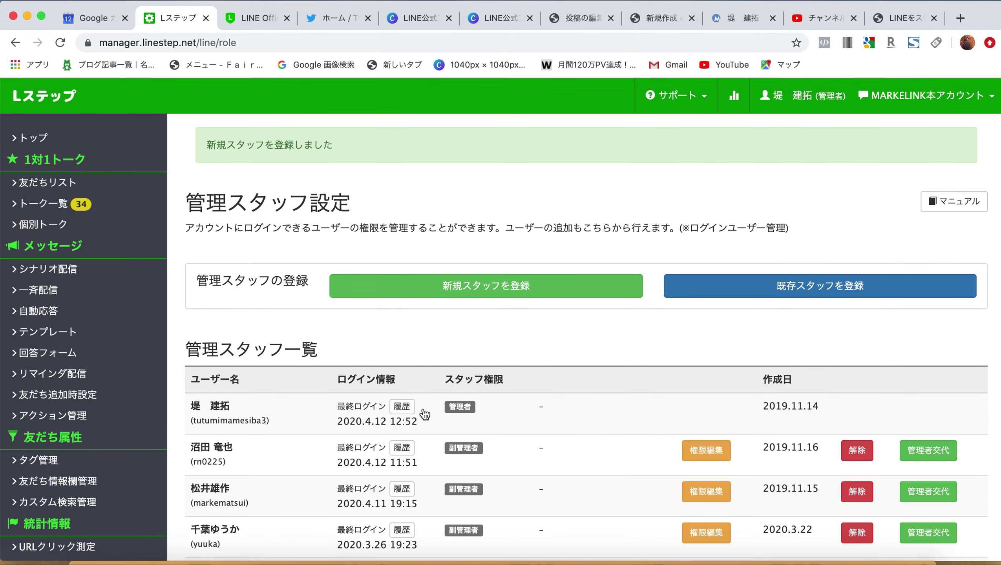
scroll(540, 367, "down", 8)
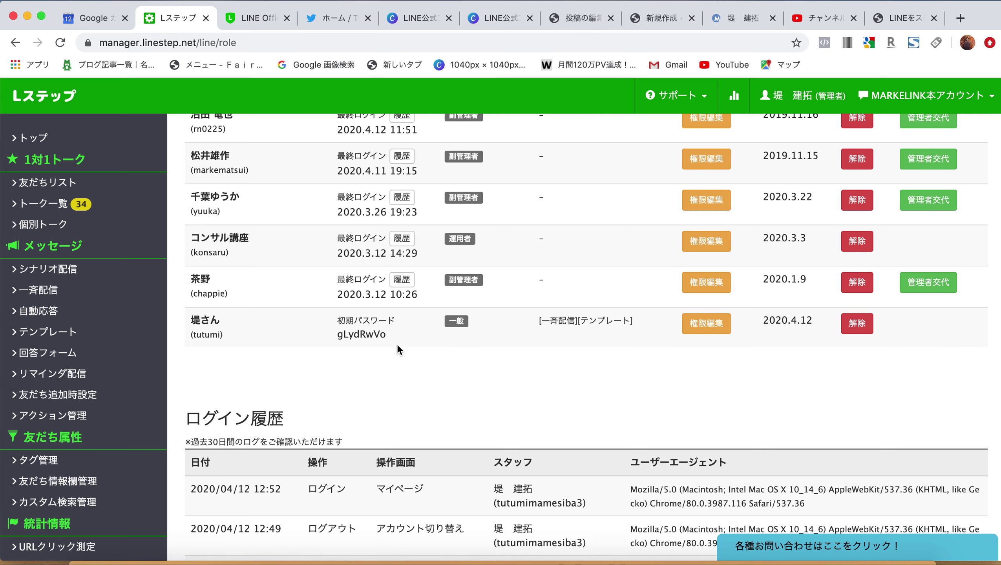
scroll(397, 349, "up", 2)
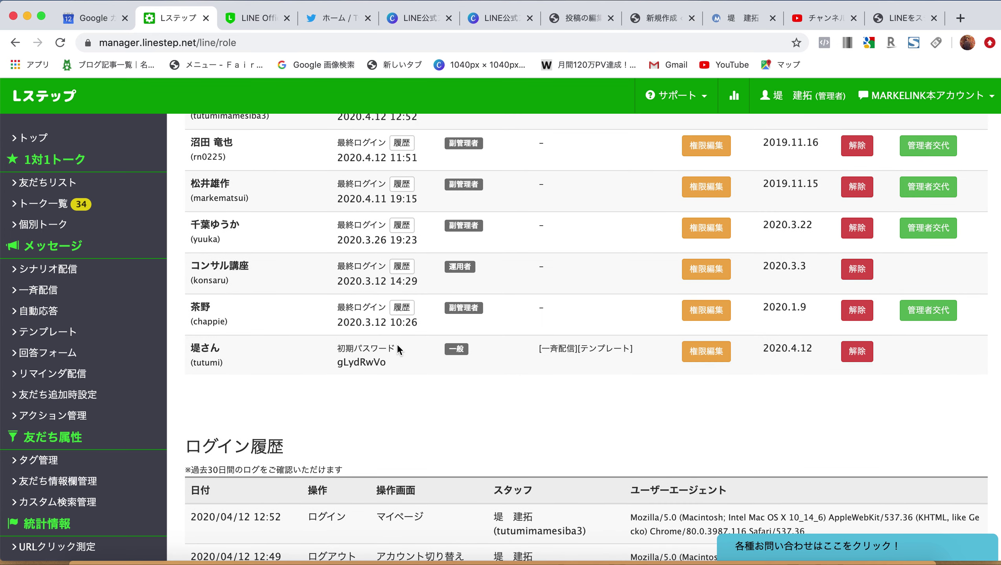
scroll(397, 344, "up", 10)
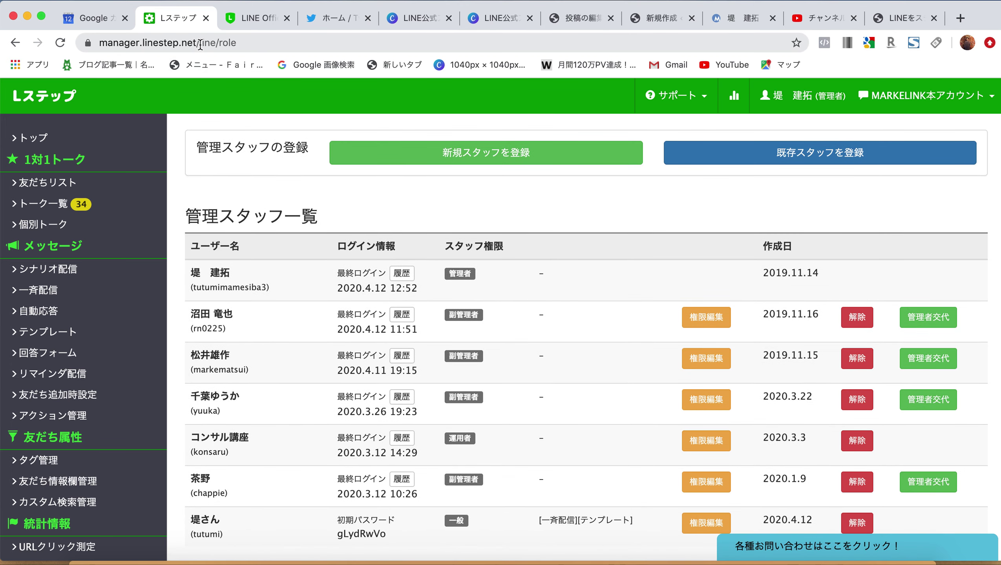
left_click_drag(199, 43, 99, 45)
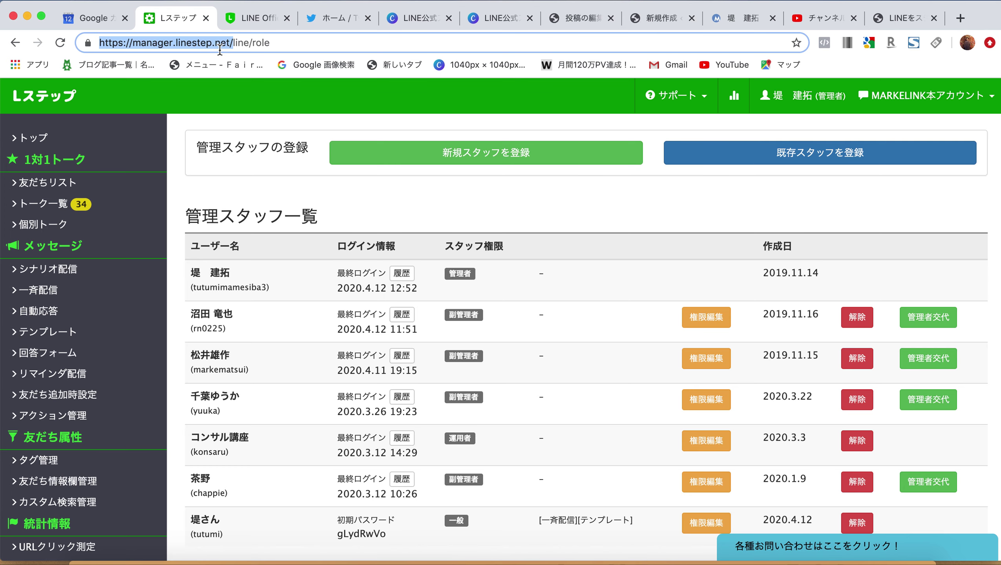
scroll(279, 278, "down", 5)
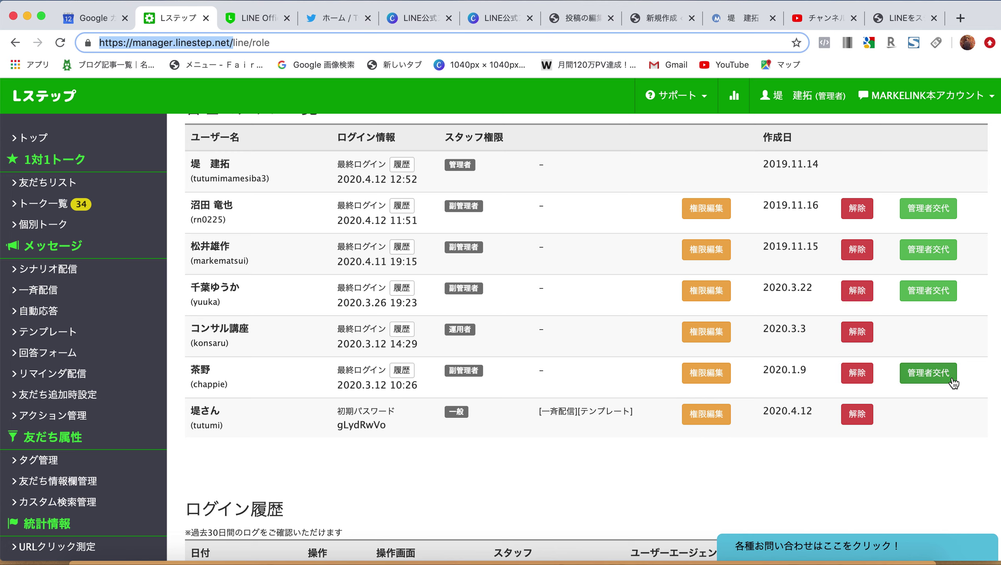
scroll(428, 381, "up", 5)
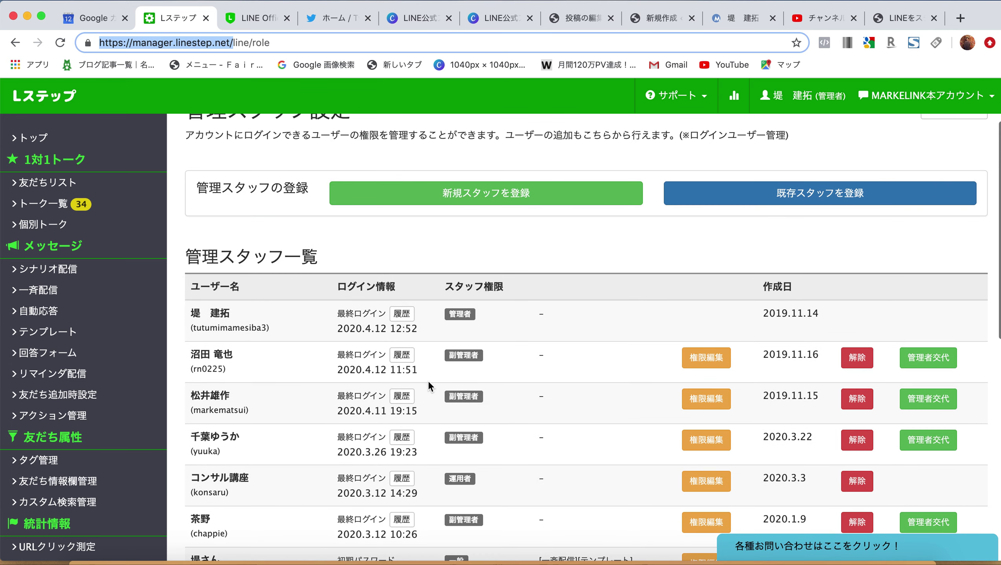
scroll(429, 386, "up", 1)
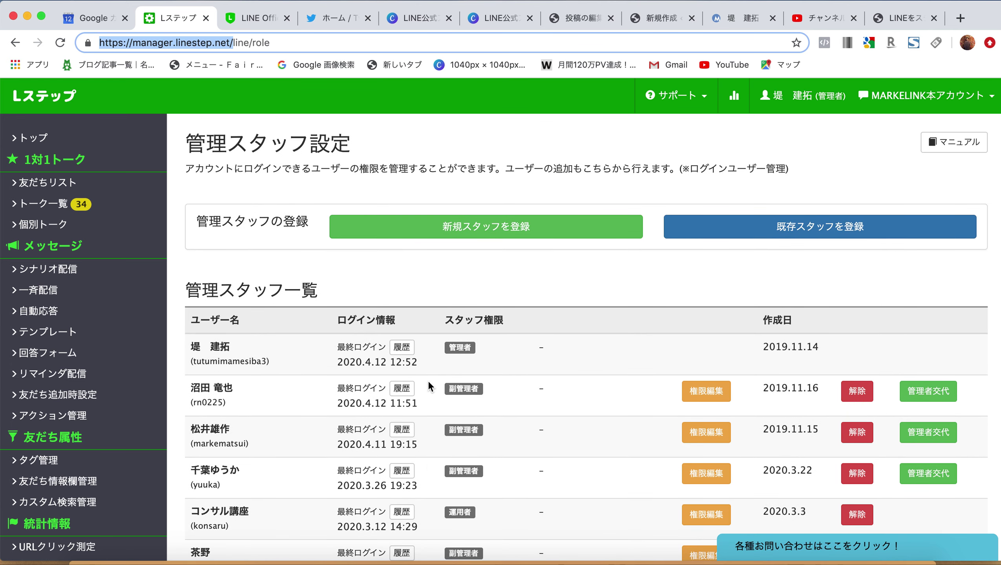